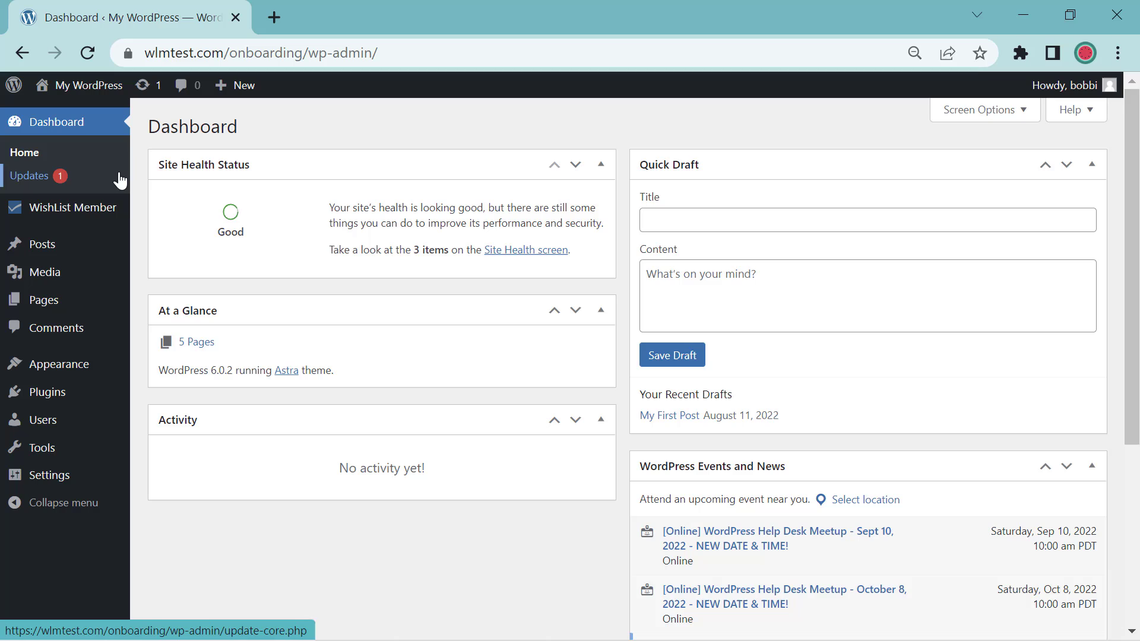
# Step: Open the Protection & Access page from the Pages list in the block editor
pyautogui.click(64, 310)
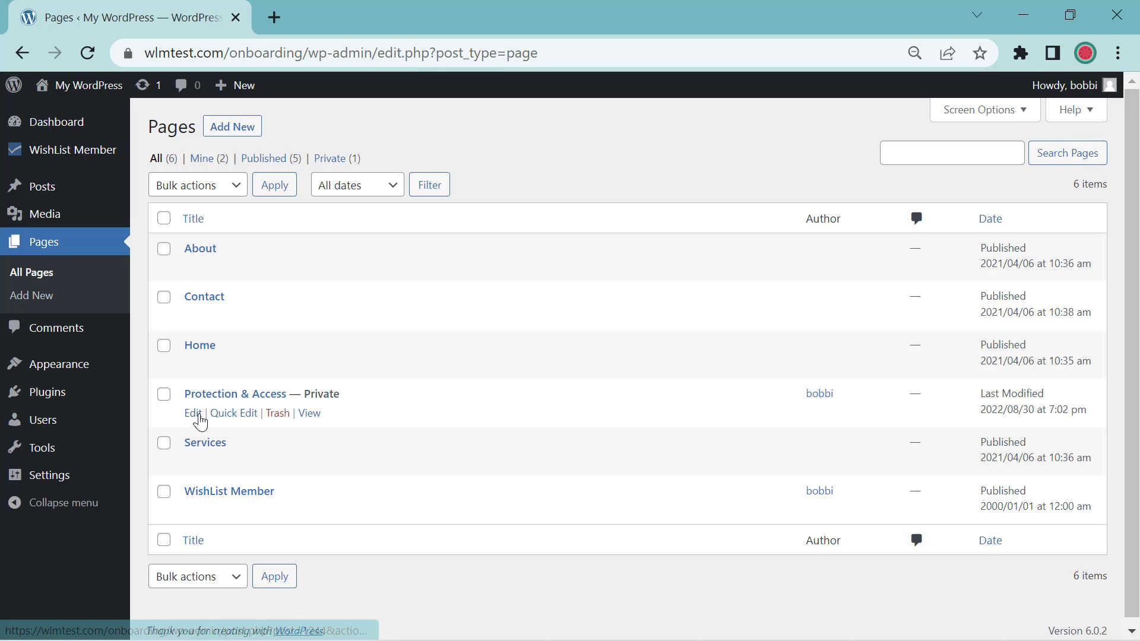
pyautogui.click(194, 414)
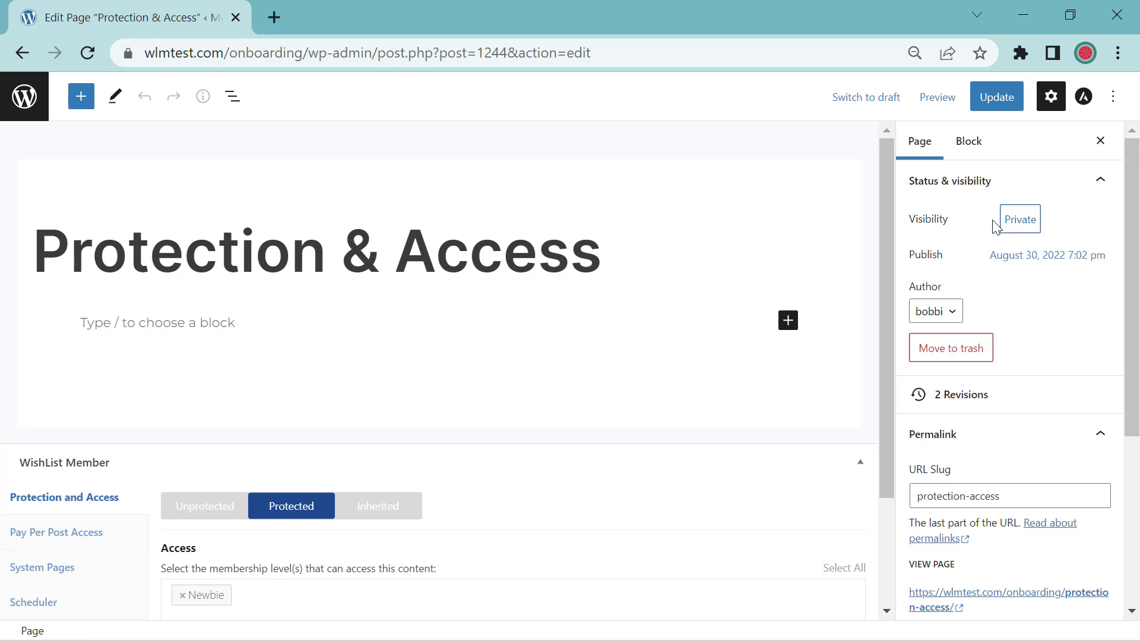
# Step: Change the page's visibility from Private to Password Protected and enter a page password
pyautogui.click(1011, 224)
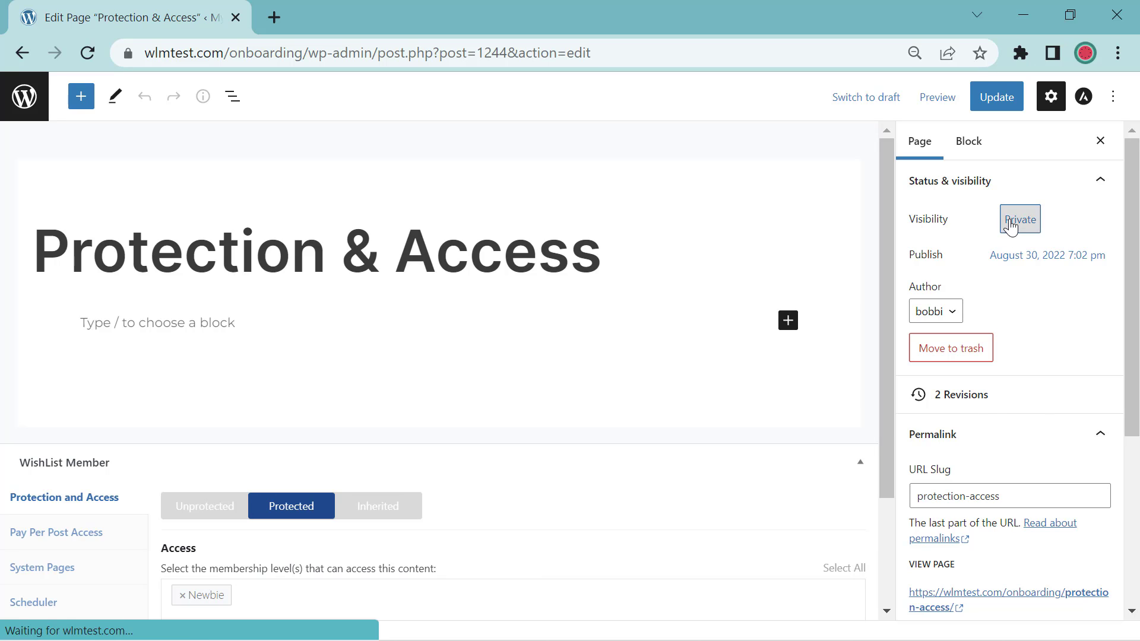
pyautogui.click(845, 287)
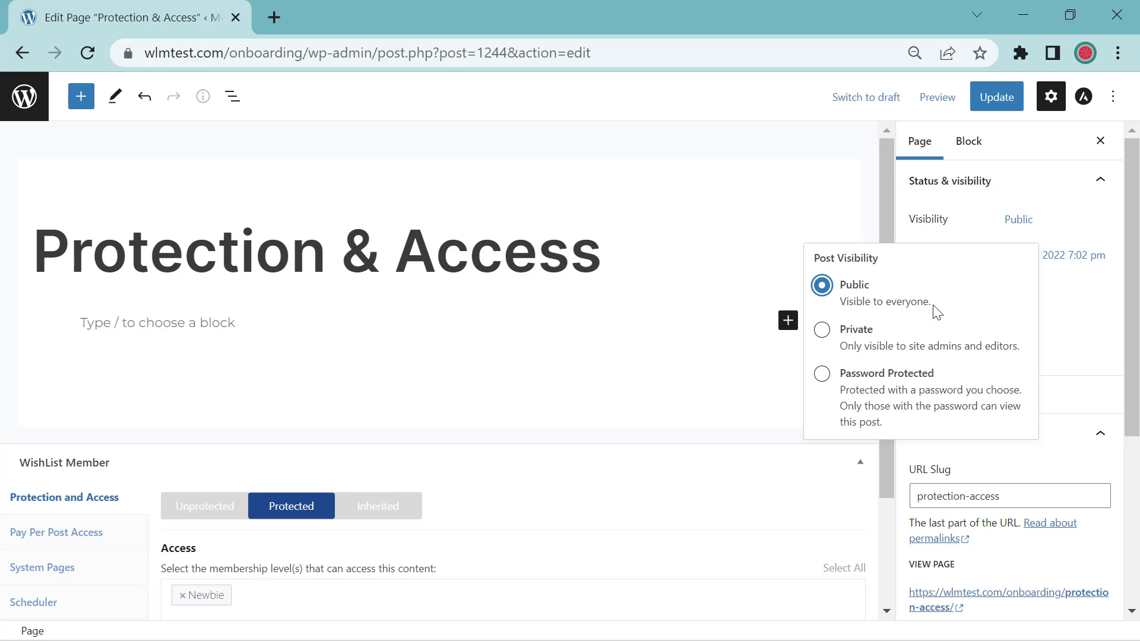
pyautogui.click(822, 332)
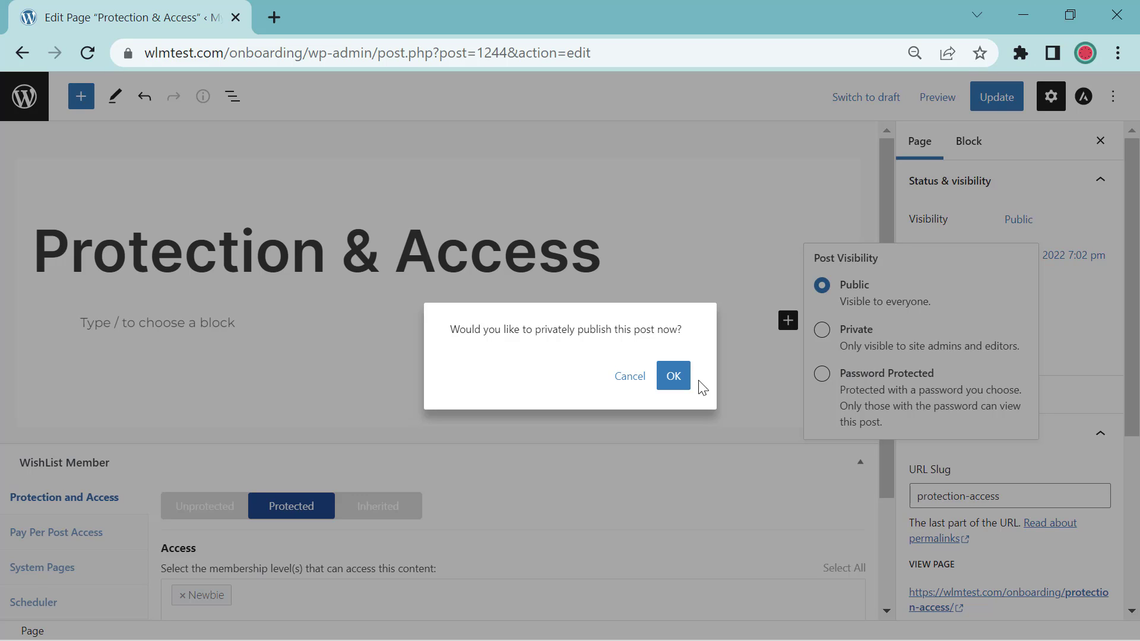
pyautogui.press('Escape')
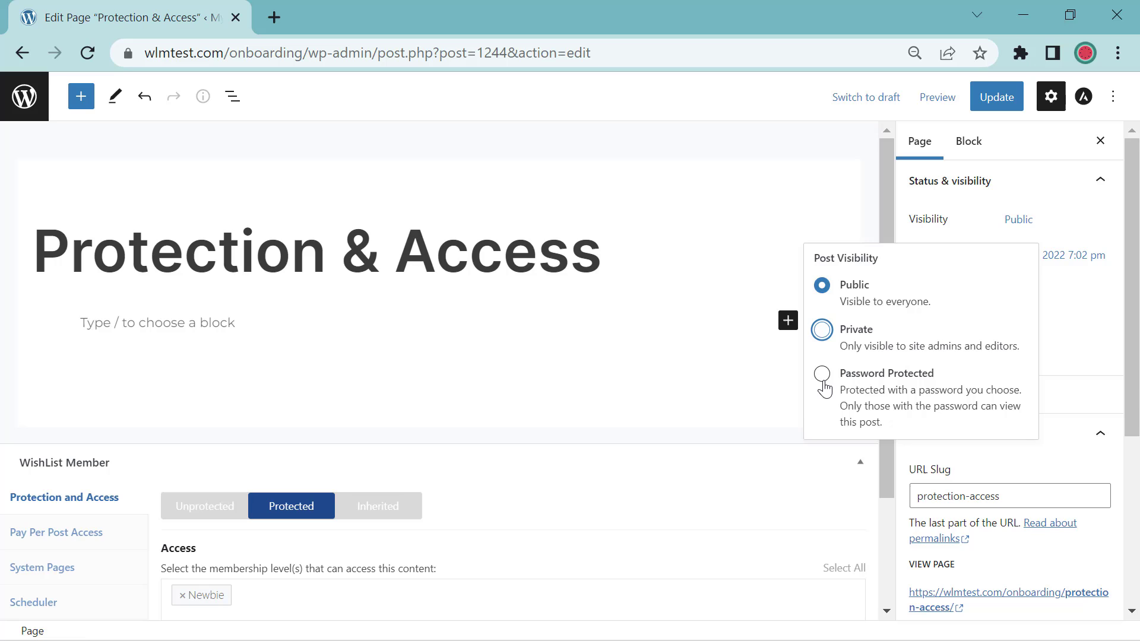
pyautogui.click(823, 380)
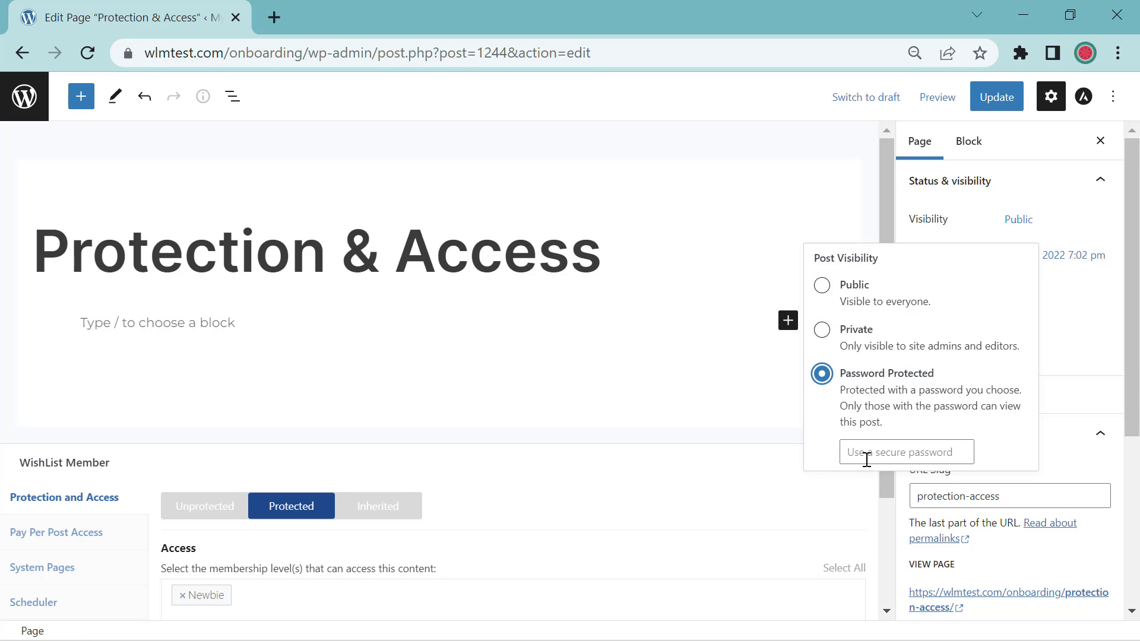
pyautogui.click(907, 453)
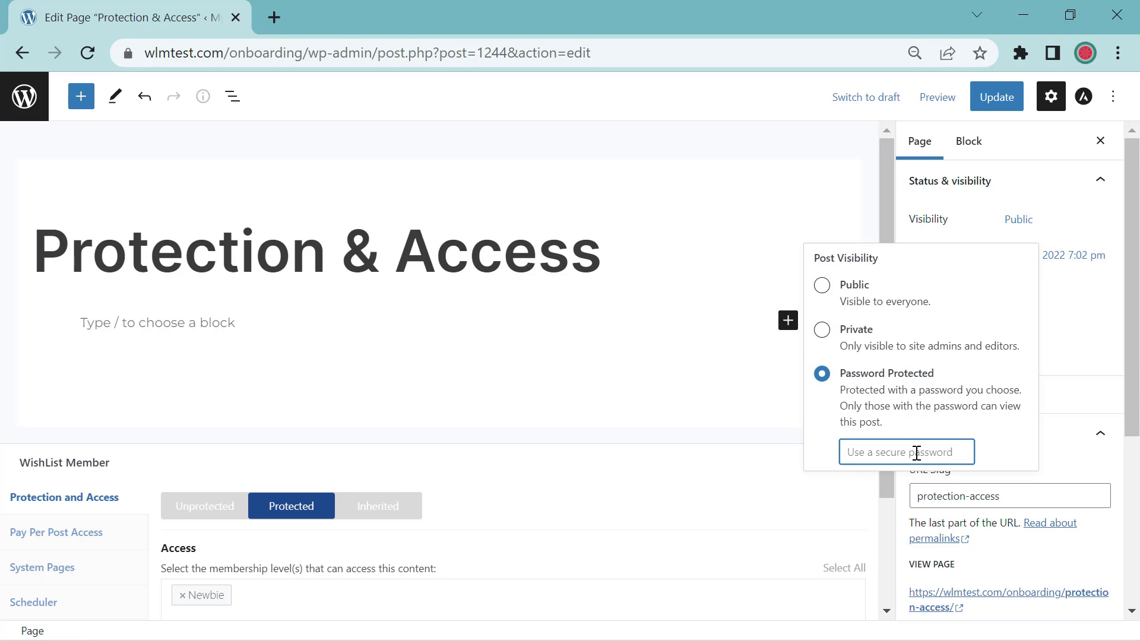
pyautogui.write('password')
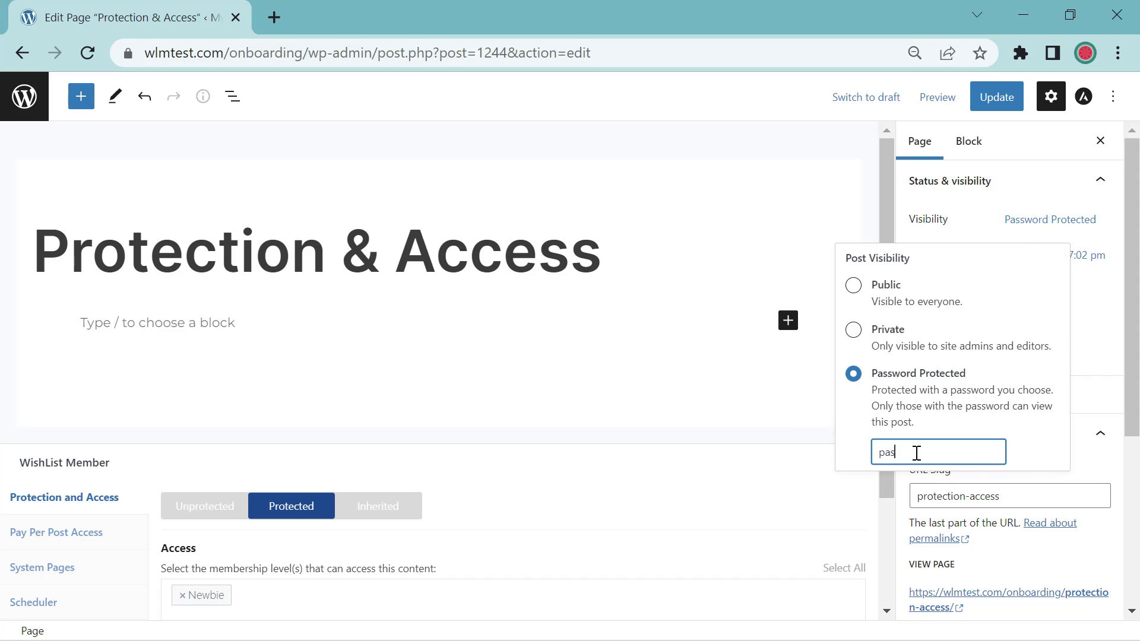
pyautogui.click(1027, 225)
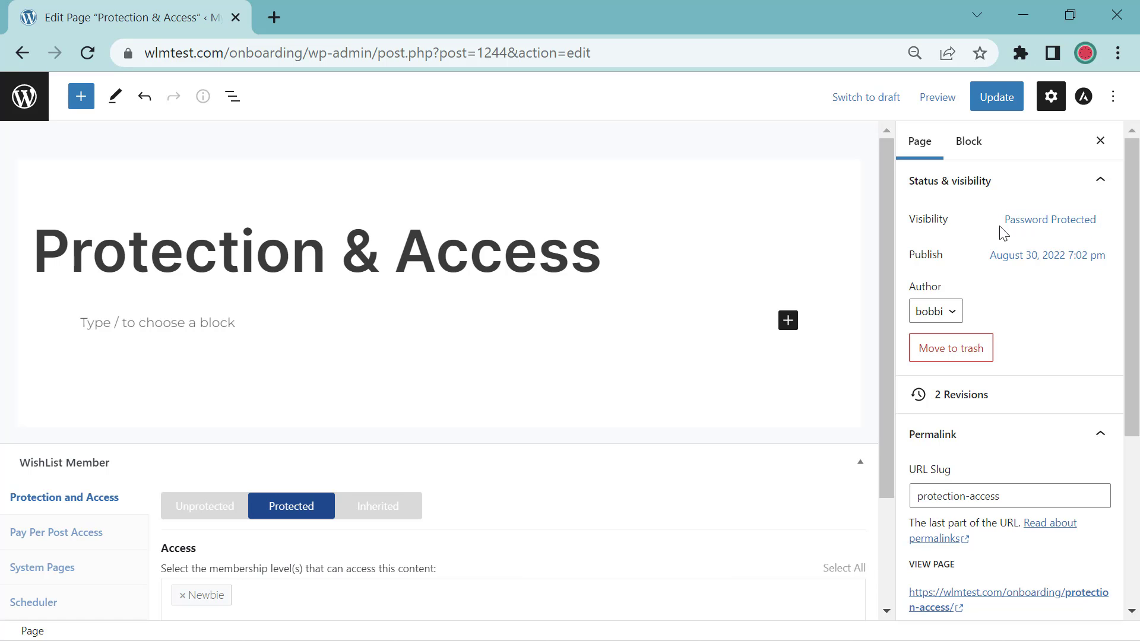
pyautogui.click(1010, 227)
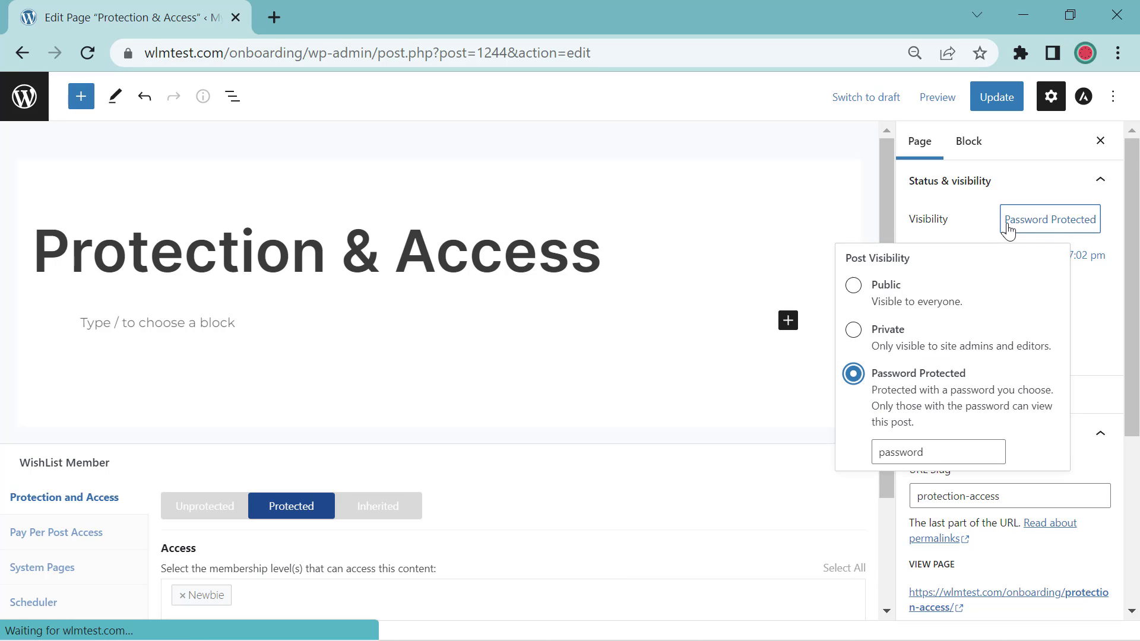
# Step: Set visibility to Public, then toggle WishList Member protection off and back to Protected
pyautogui.click(853, 286)
pyautogui.click(486, 333)
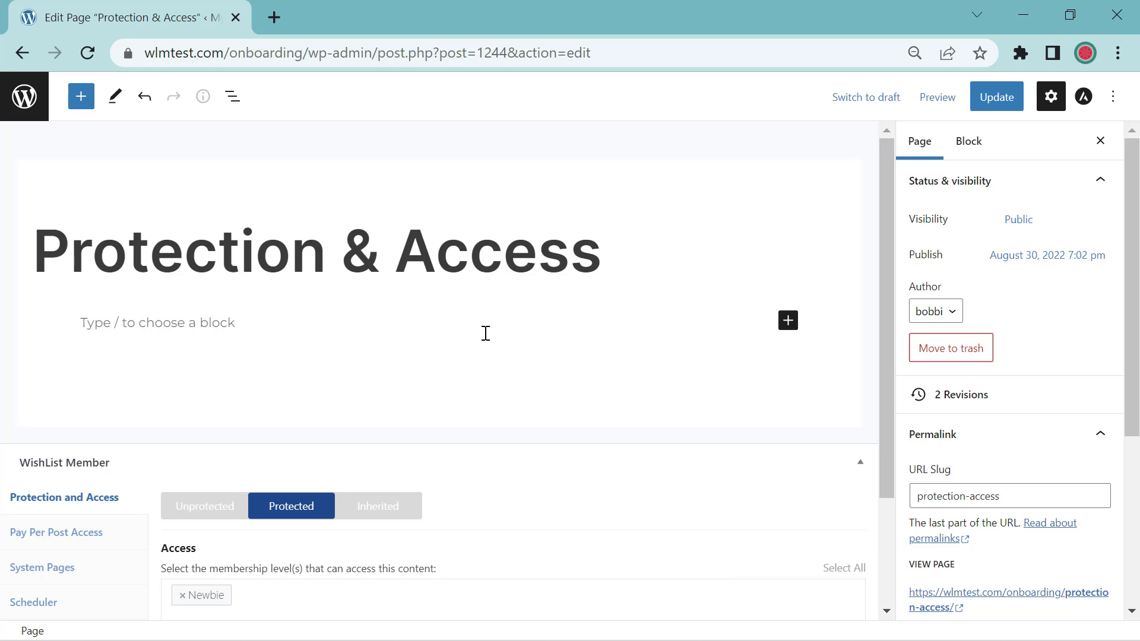
pyautogui.scroll(-2, 419, 366)
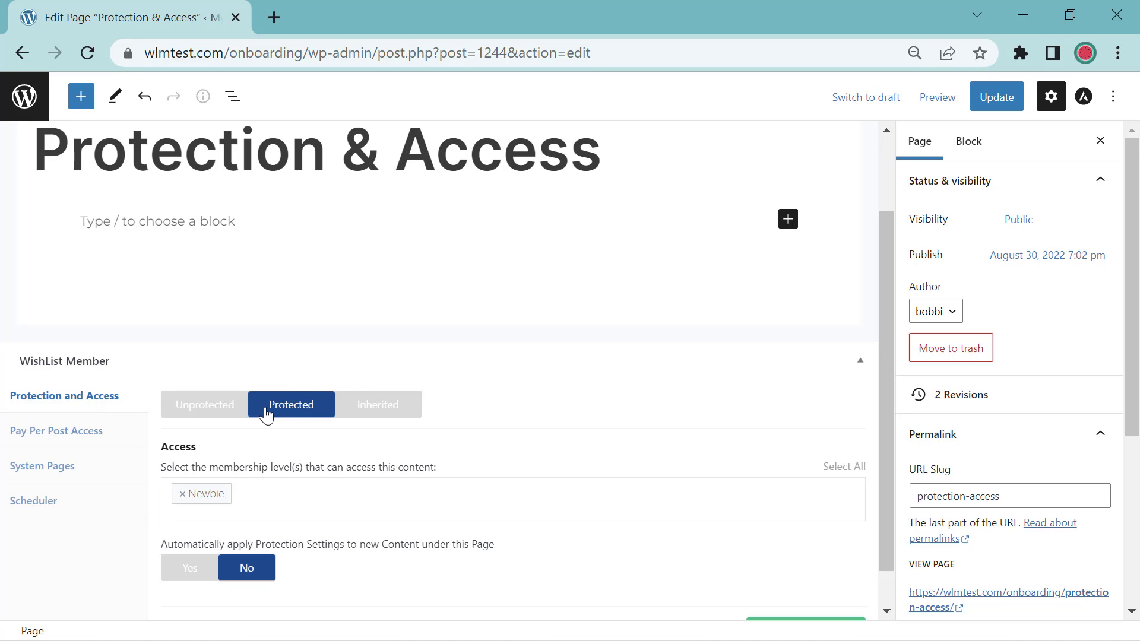
pyautogui.click(227, 415)
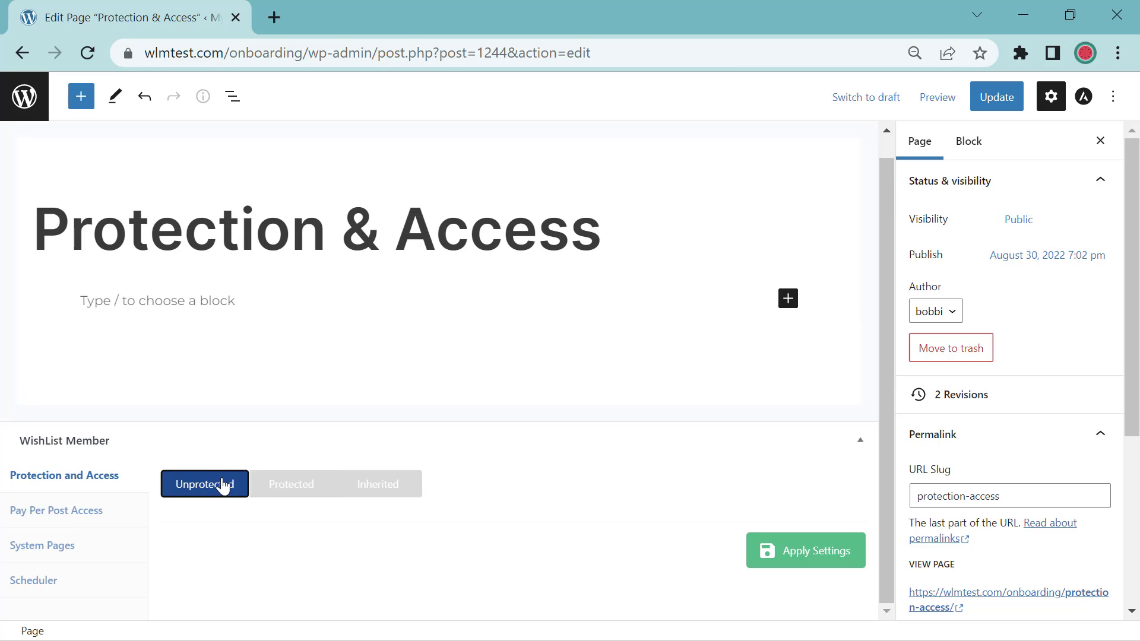
pyautogui.click(266, 484)
pyautogui.scroll(-2, 471, 420)
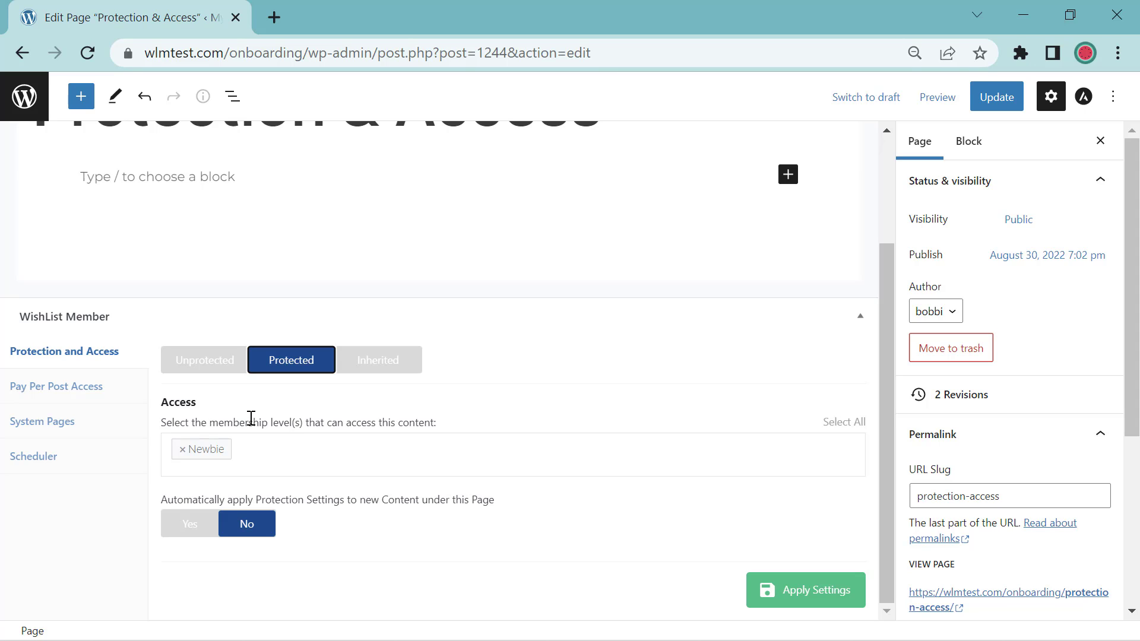
# Step: Add Silver to the page's allowed levels alongside Newbie and apply the settings
pyautogui.click(251, 449)
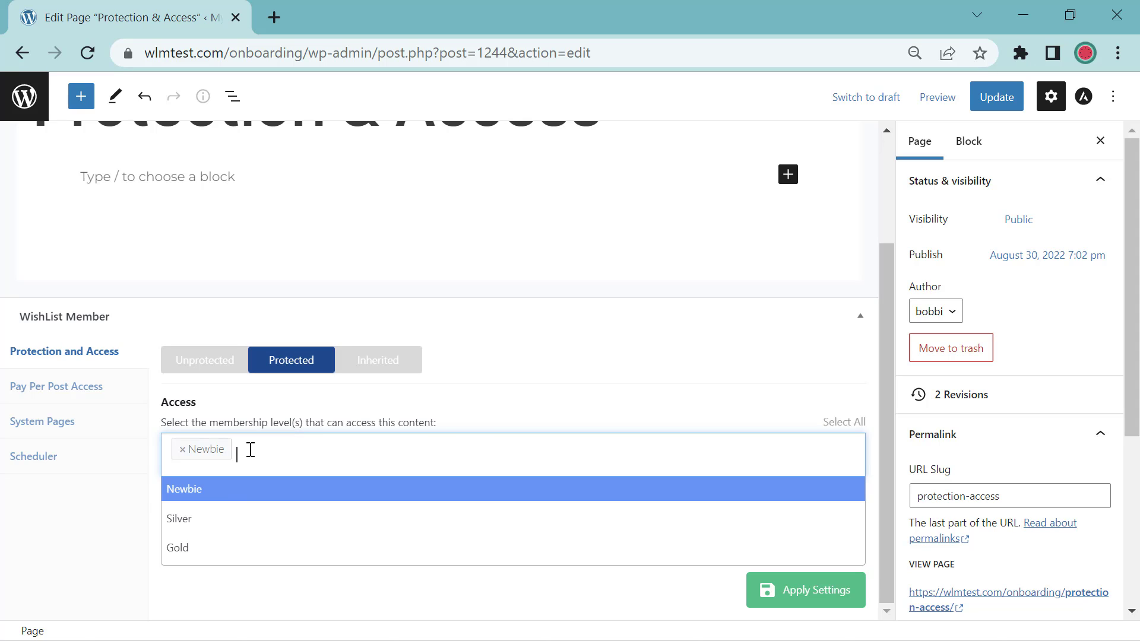
pyautogui.click(217, 528)
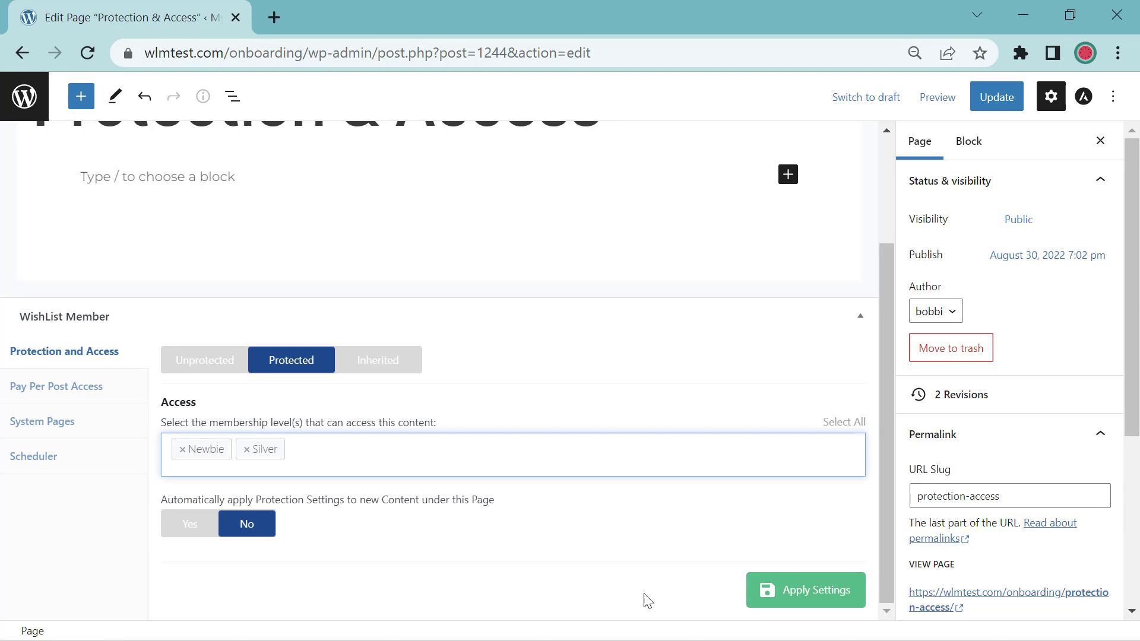
pyautogui.click(806, 594)
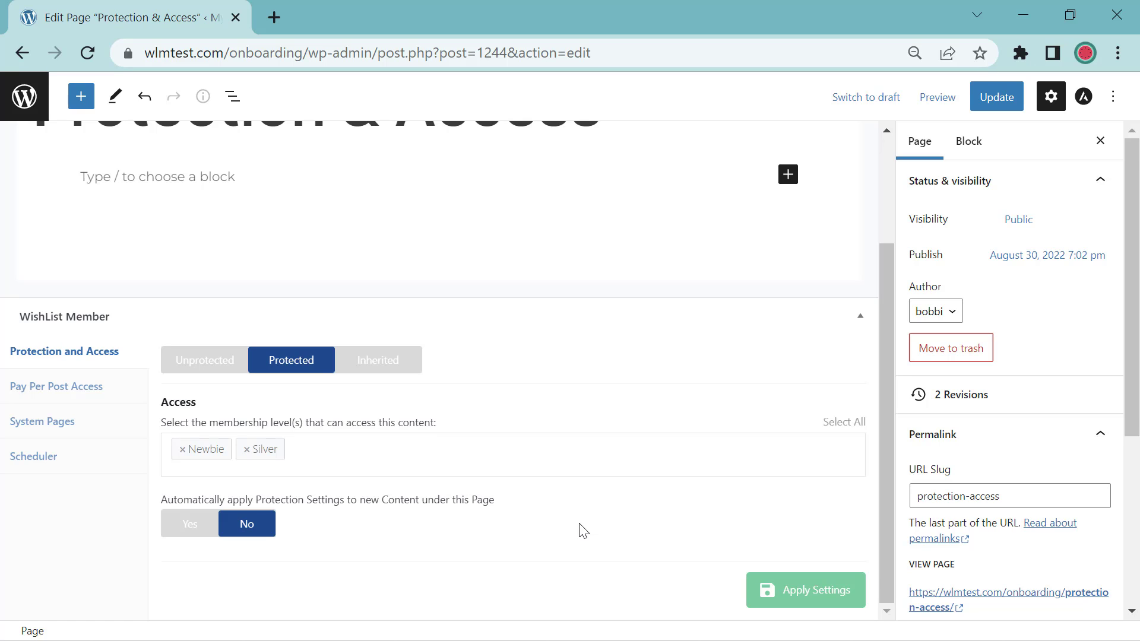
pyautogui.scroll(2, 582, 529)
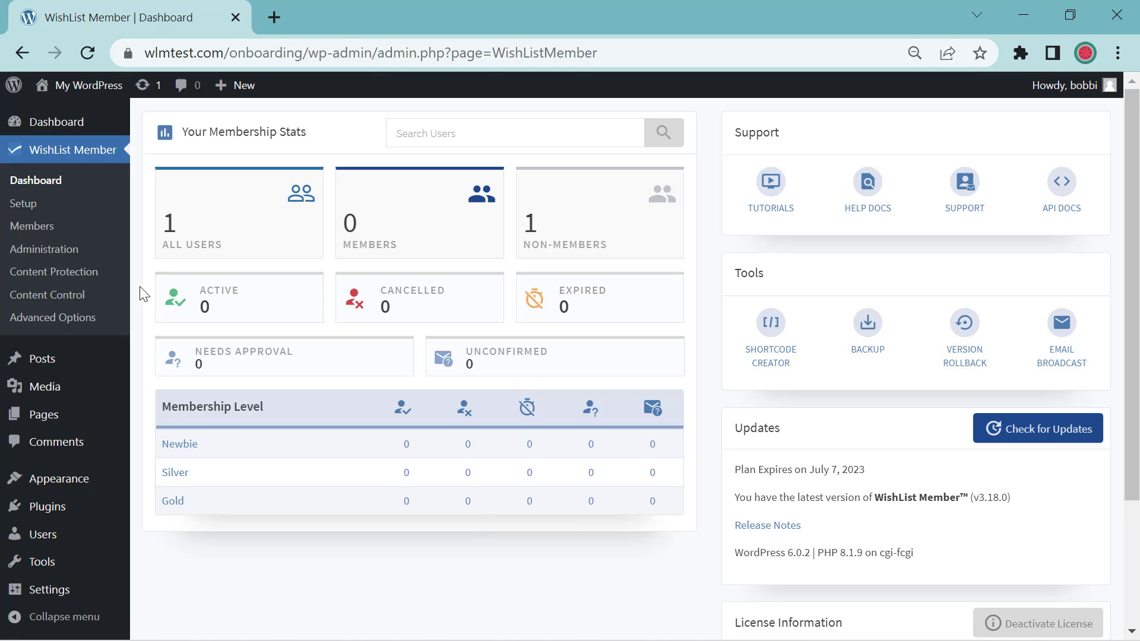
# Step: In Advanced Options › Protection, enable 'Only show content for each membership level'
pyautogui.click(78, 326)
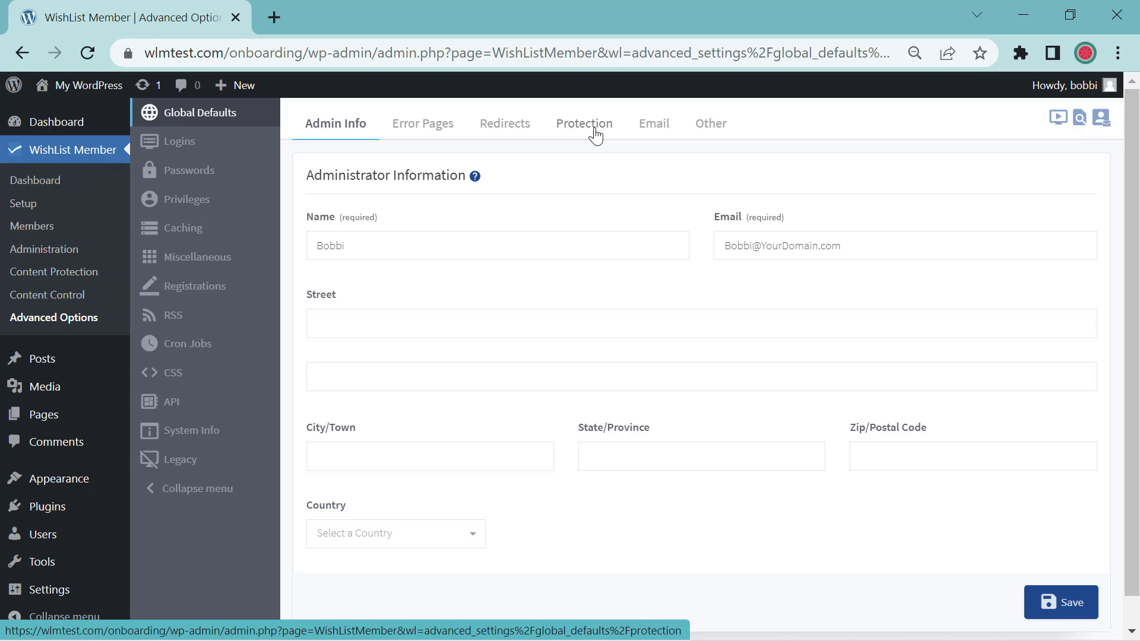
pyautogui.click(595, 135)
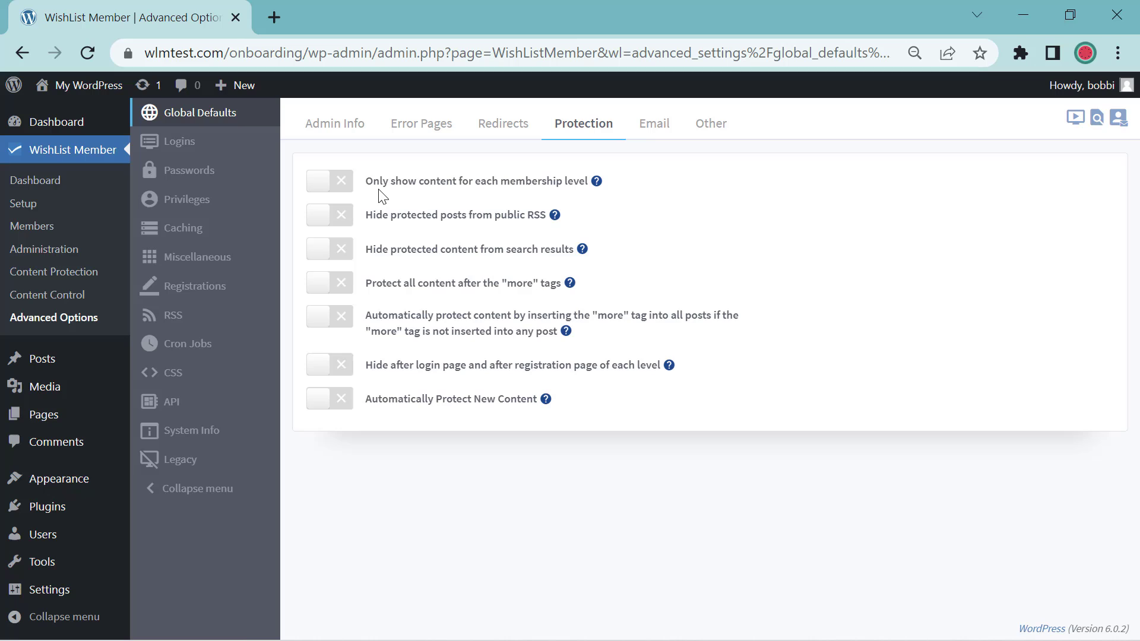
pyautogui.click(582, 189)
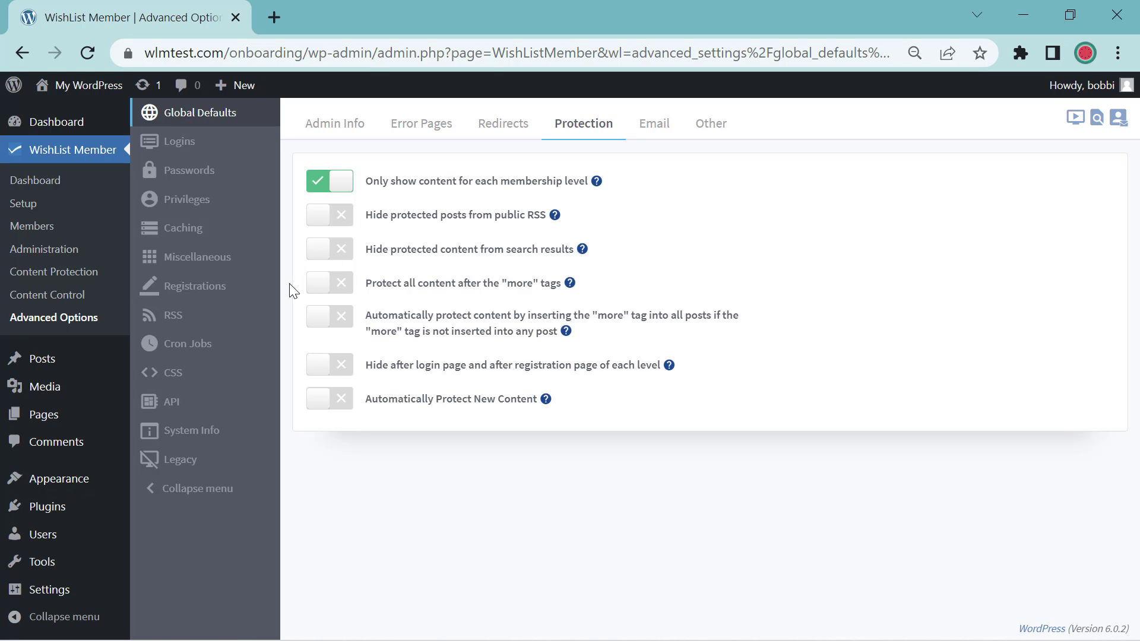
# Step: List Pages in WishList Member Content Protection and tick the Protection & Access checkbox
pyautogui.click(91, 278)
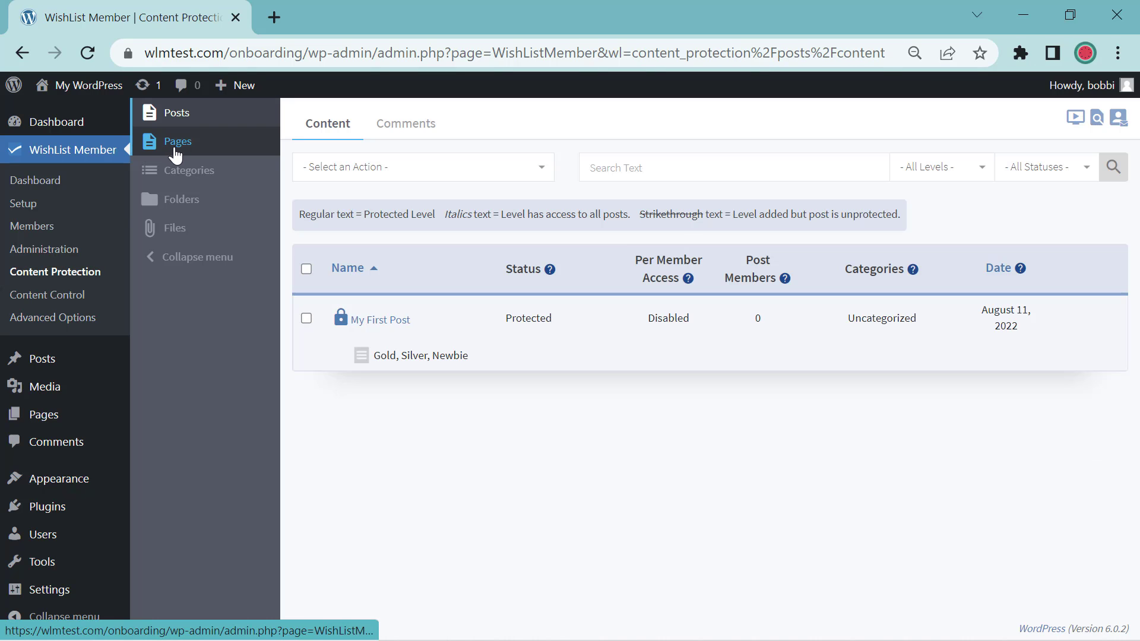
pyautogui.click(176, 154)
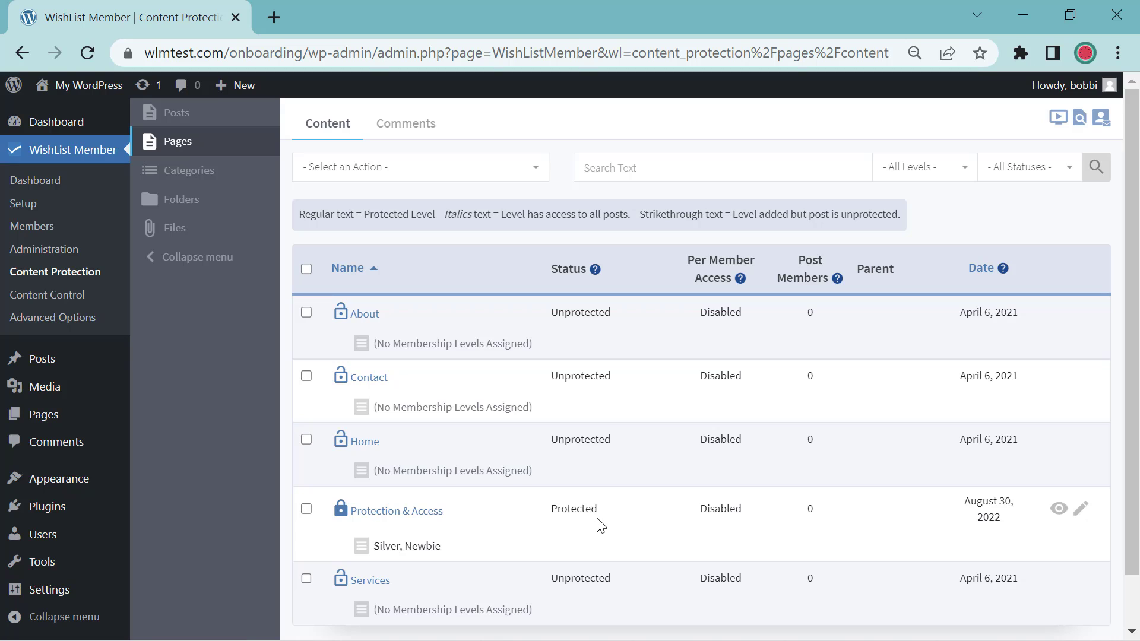
pyautogui.click(306, 509)
# Step: Change the Protection & Access page's protection status to Unprotected
pyautogui.click(536, 177)
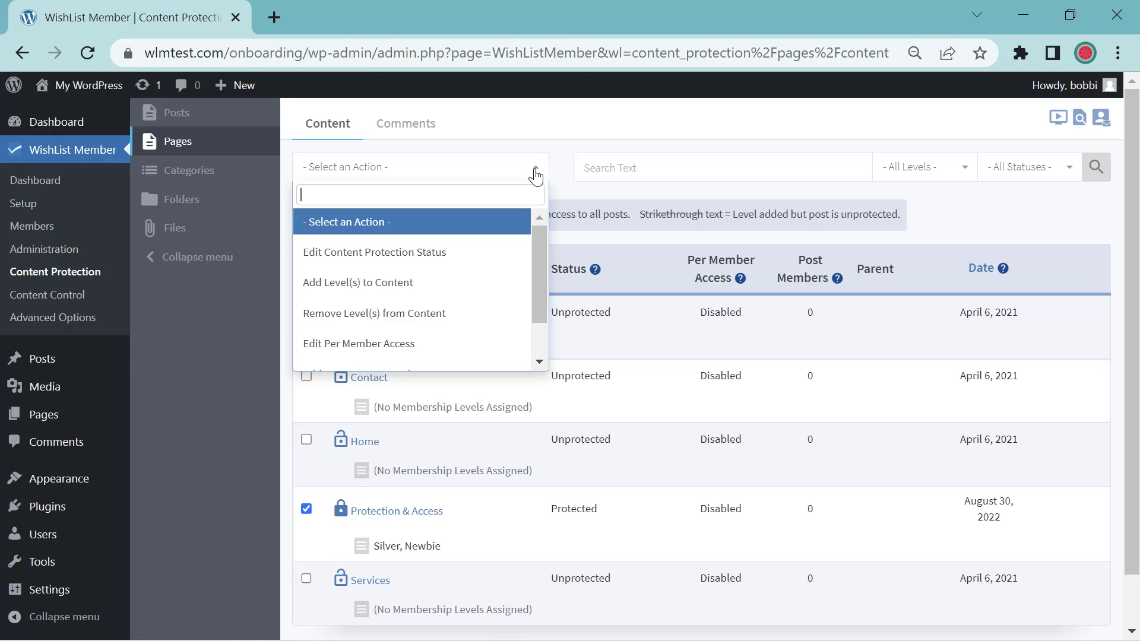
pyautogui.click(459, 253)
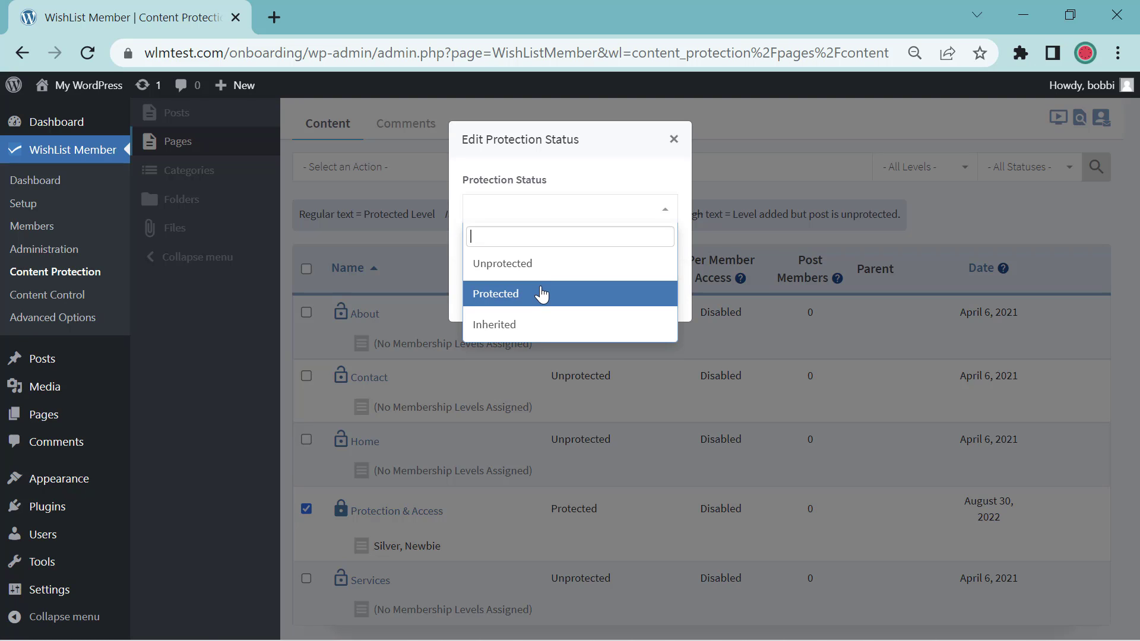
pyautogui.click(535, 264)
pyautogui.click(565, 305)
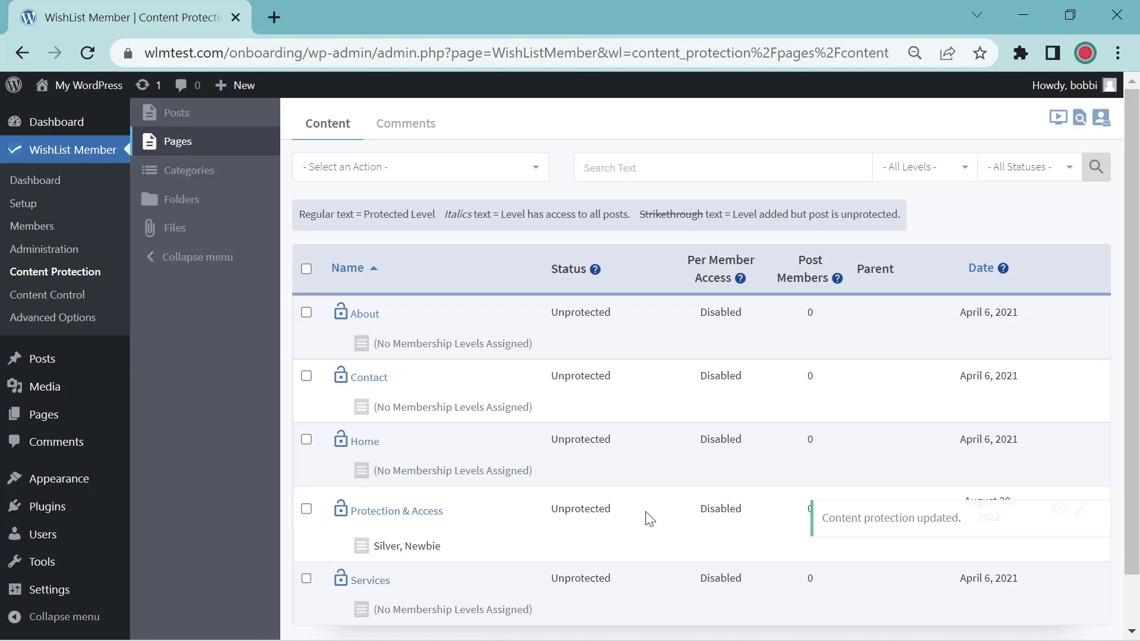
# Step: Reselect Protection & Access and set its protection status back to Protected
pyautogui.click(307, 509)
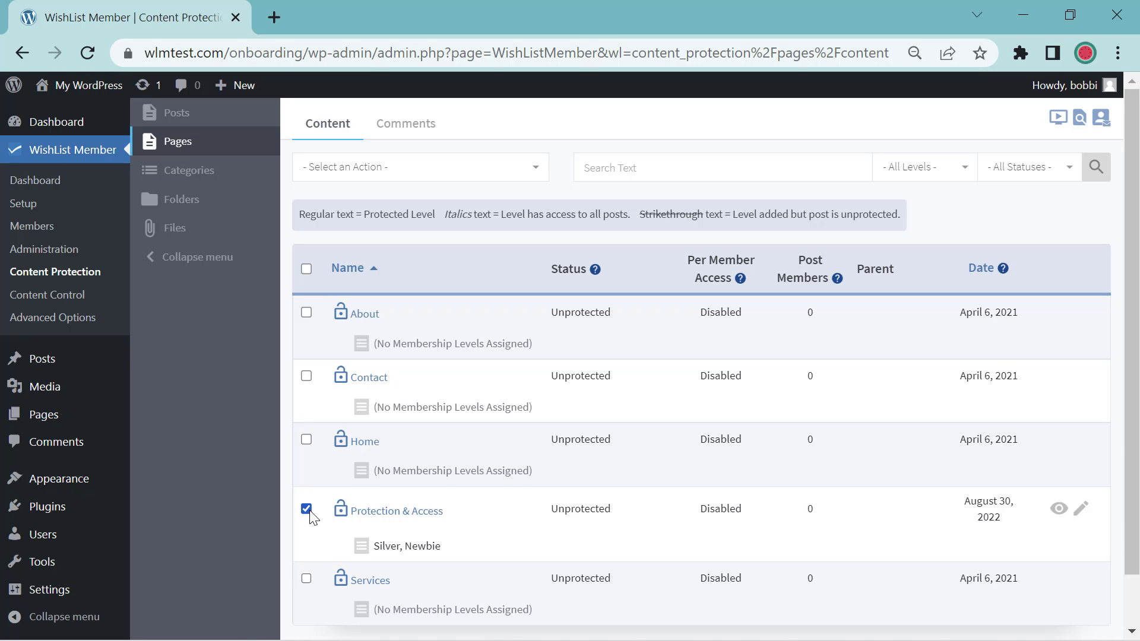
pyautogui.click(364, 184)
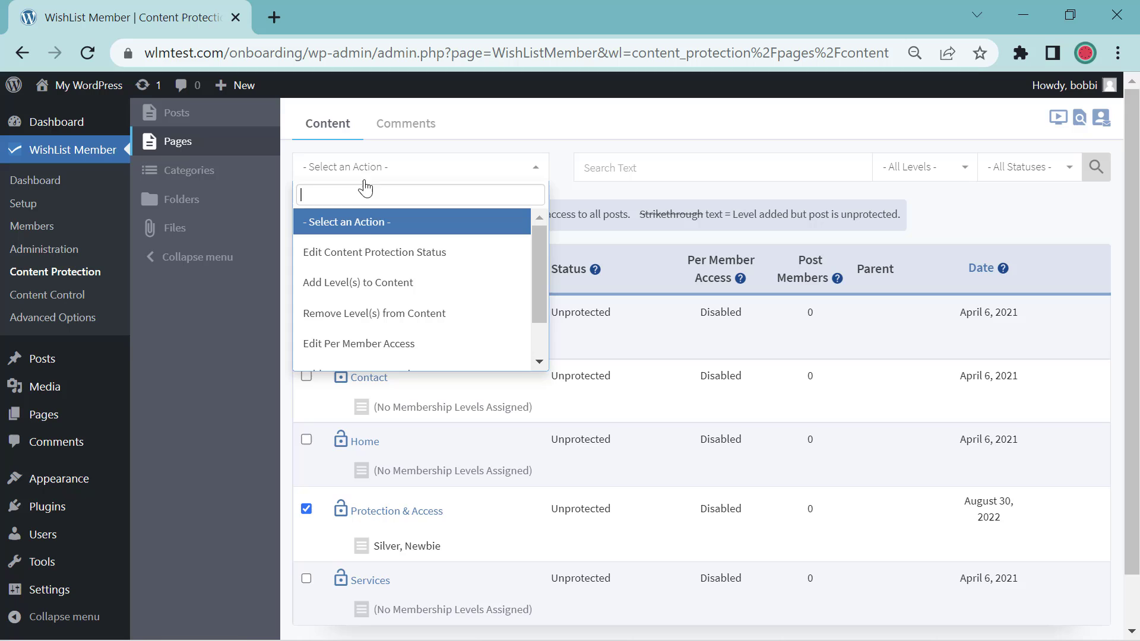
pyautogui.click(362, 252)
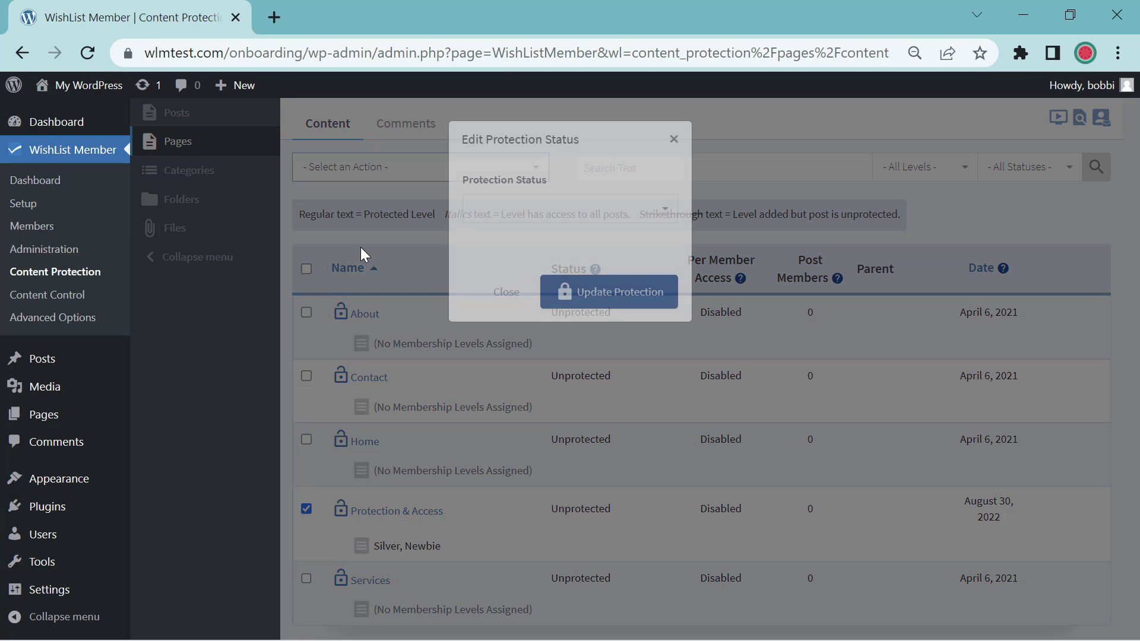
pyautogui.click(490, 214)
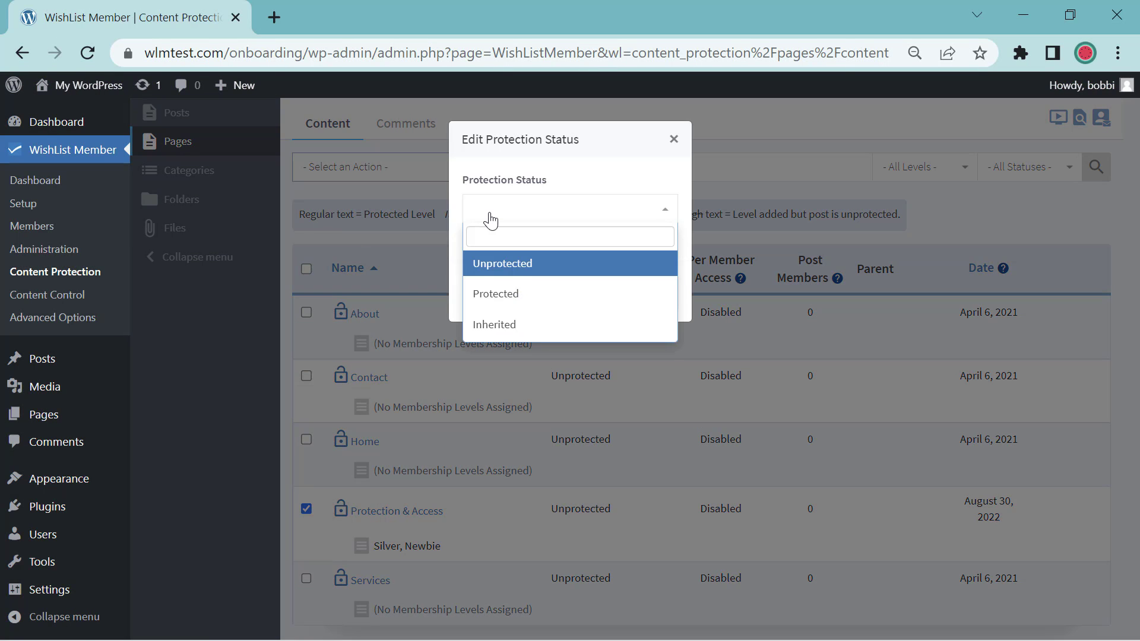
pyautogui.click(515, 294)
pyautogui.click(594, 293)
pyautogui.click(465, 174)
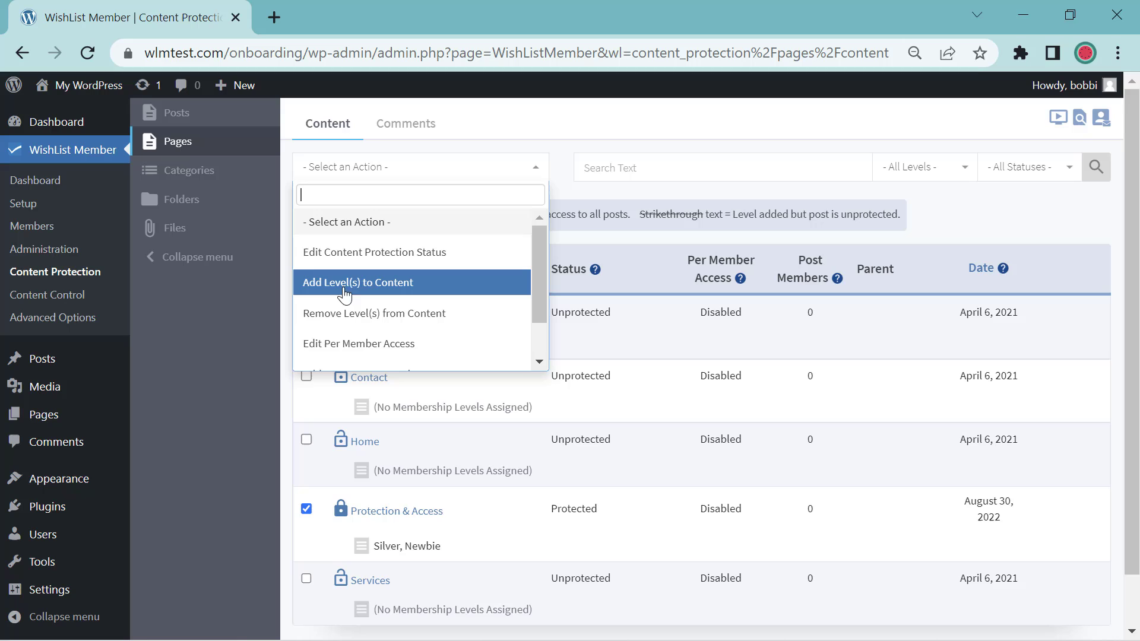
# Step: Add the Gold level to Protection & Access, joining Silver and Newbie
pyautogui.click(422, 290)
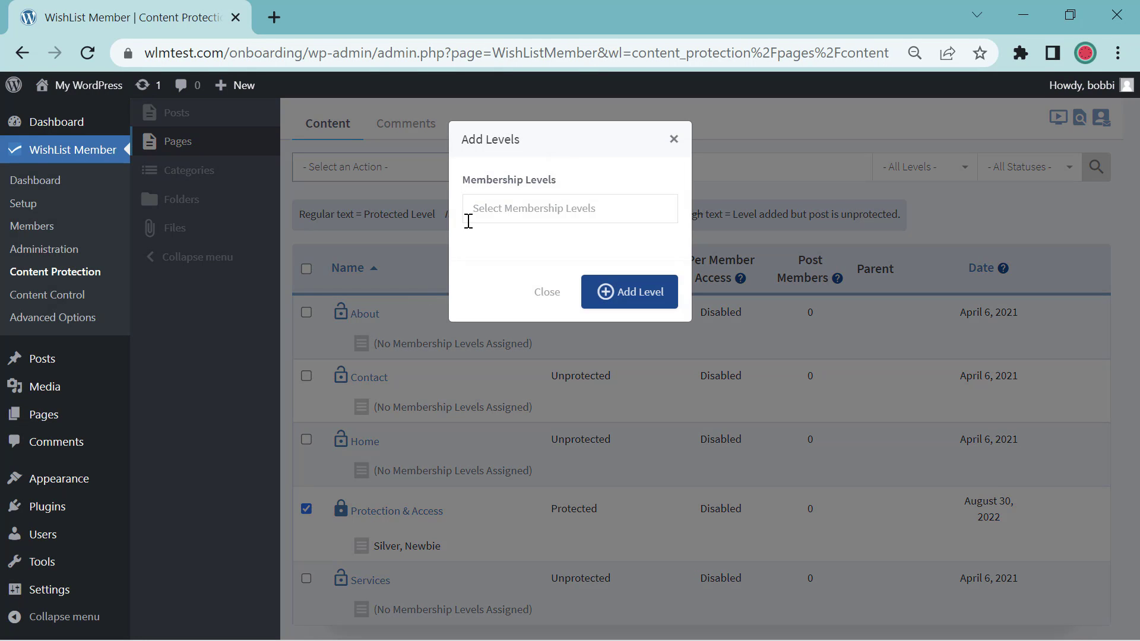
pyautogui.click(479, 214)
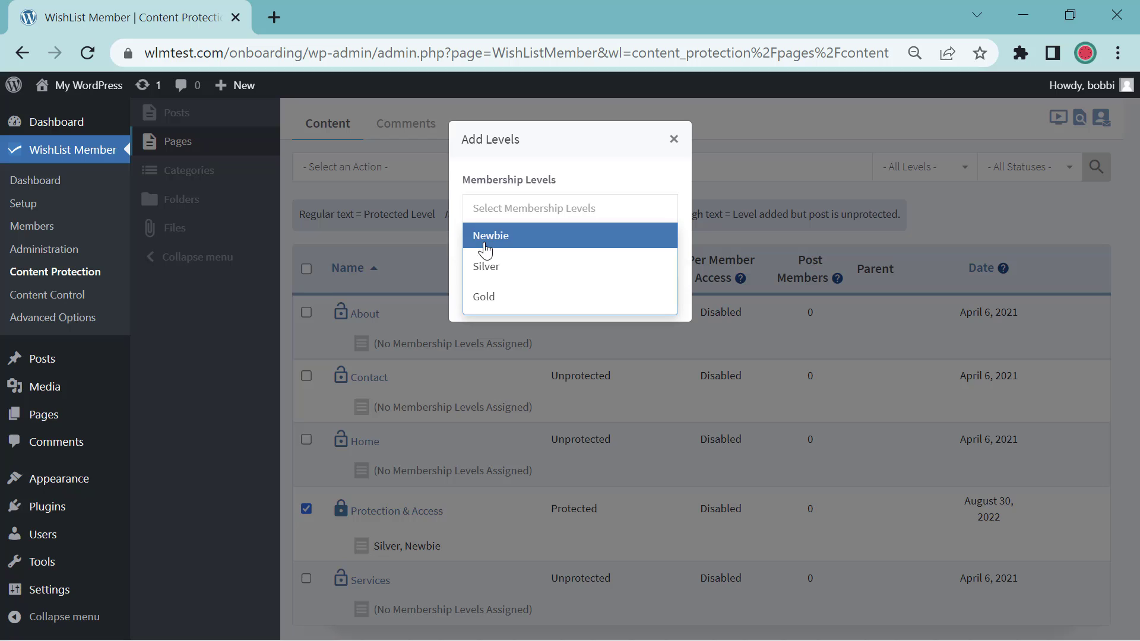
pyautogui.click(488, 297)
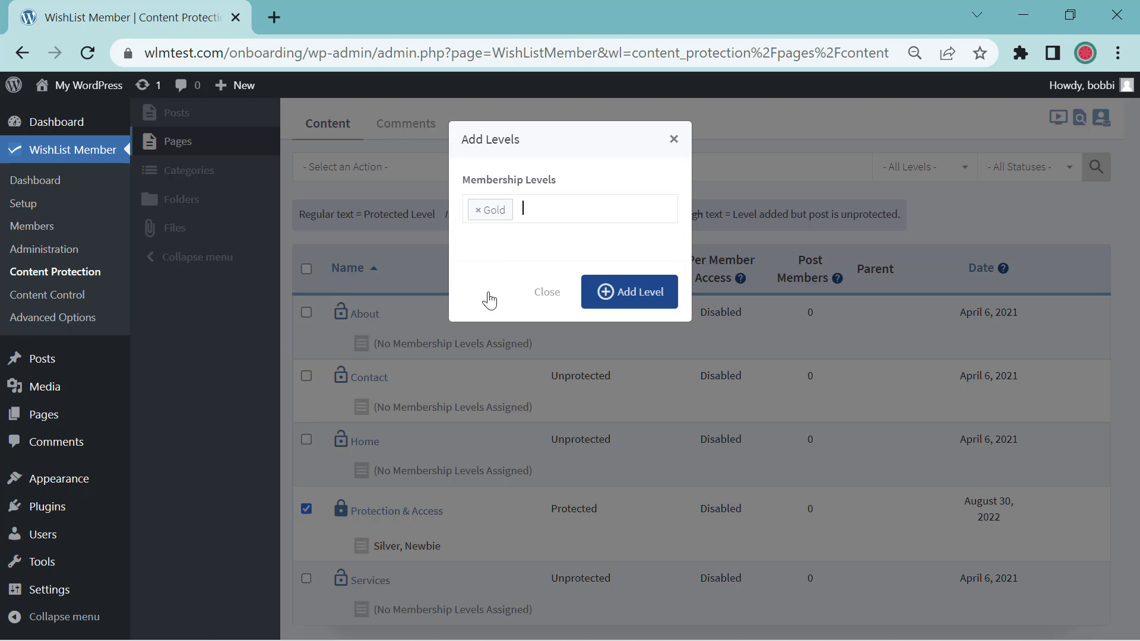
pyautogui.click(593, 297)
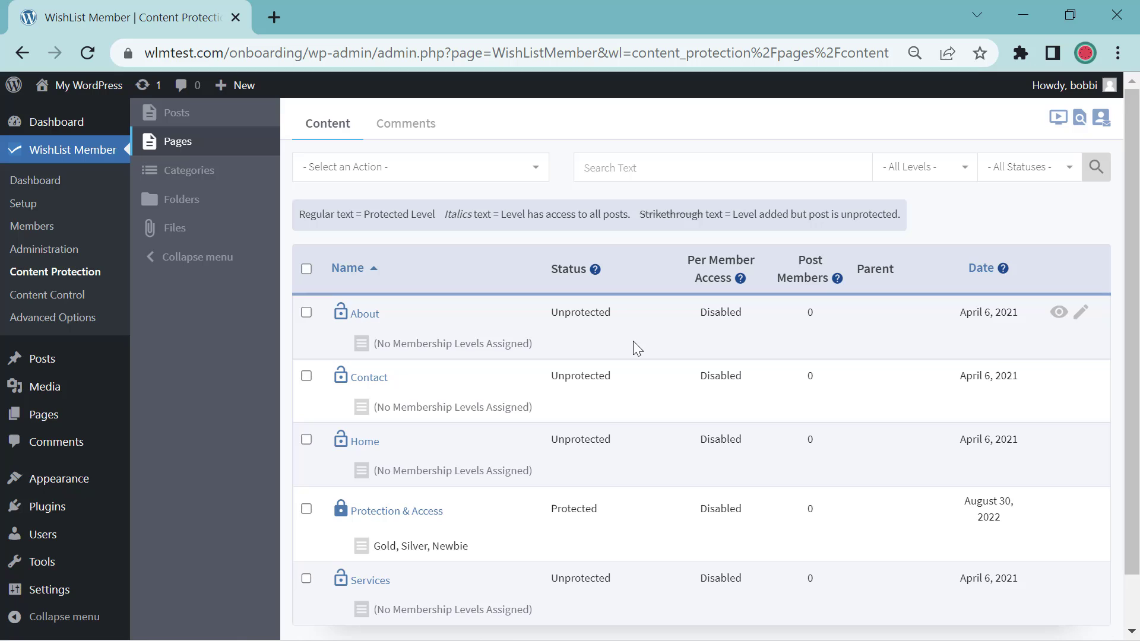